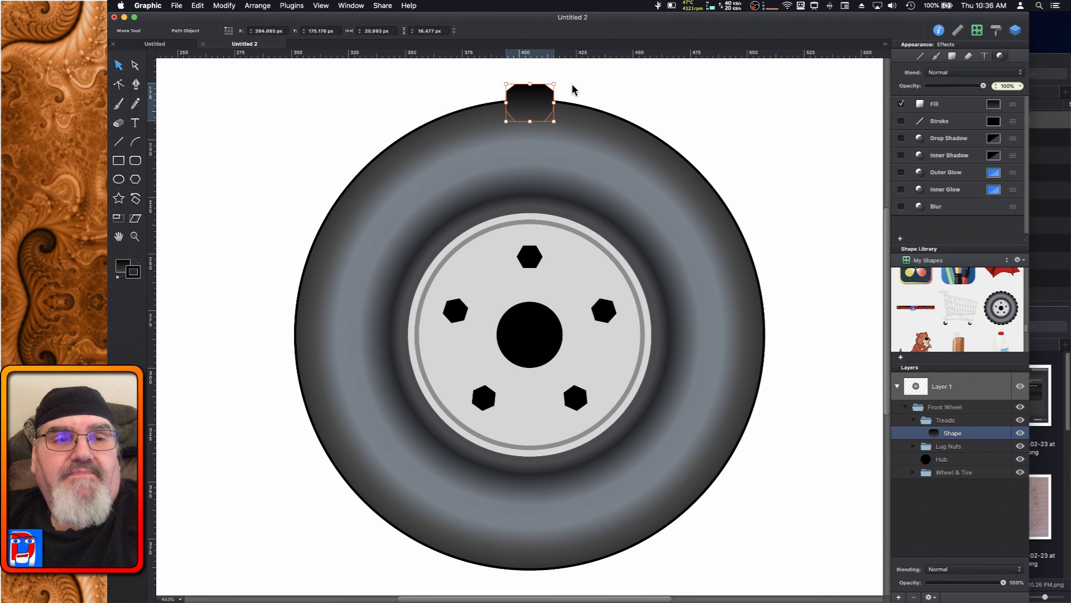
# - Add a horizontal and a vertical ruler guide crossing at the center of the wheel hub
pyautogui.click(136, 200)
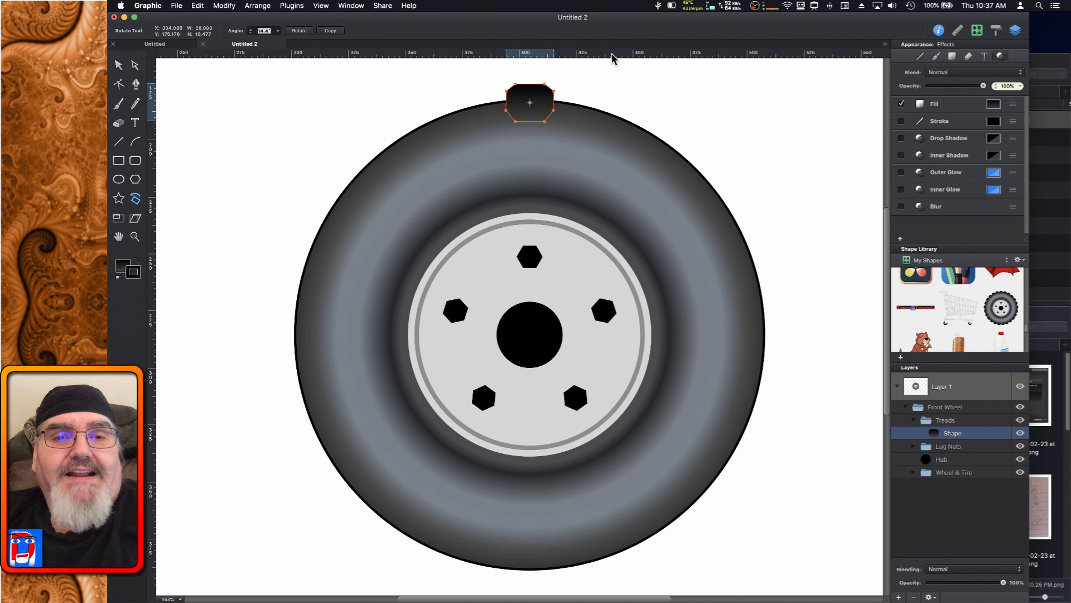
pyautogui.moveTo(612, 53); pyautogui.dragTo(591, 336)
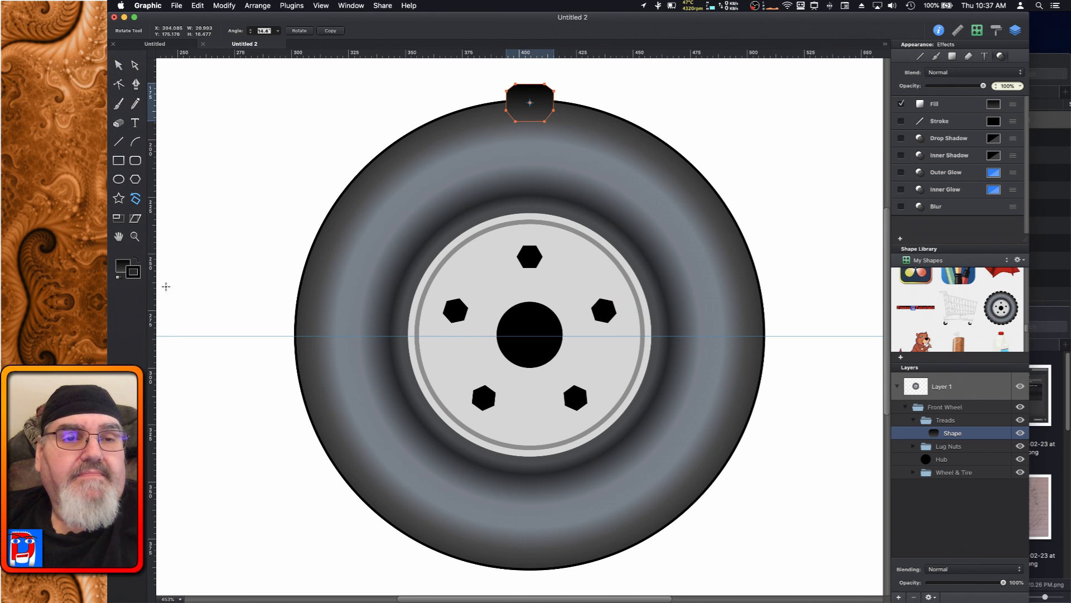
pyautogui.moveTo(151, 322); pyautogui.dragTo(530, 358)
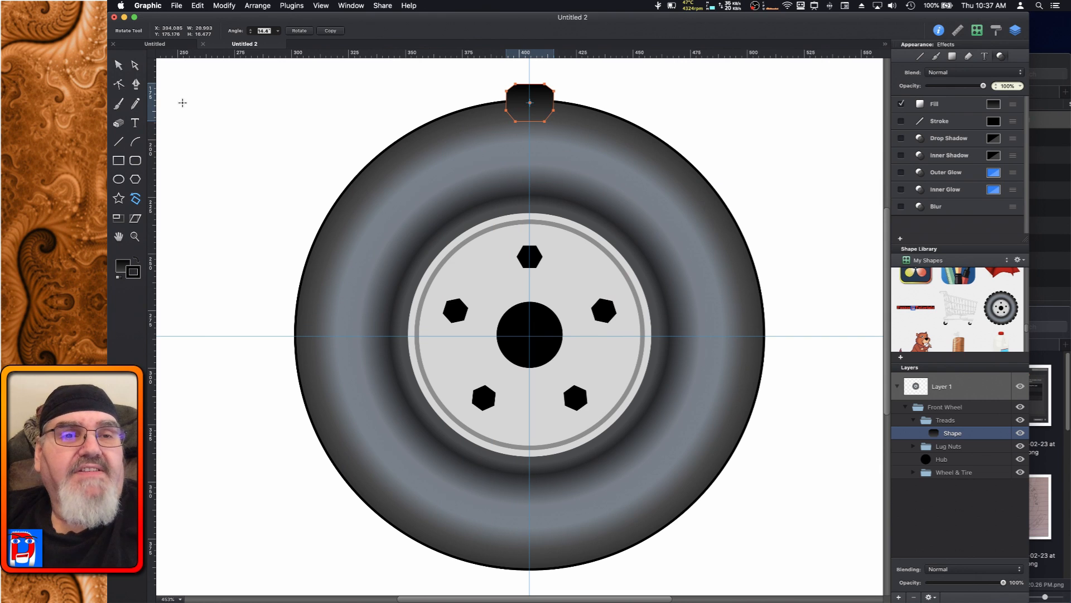
# - Align the horizontal guide with the vertical midpoint of the Wheel & Tire group, at about 285 px
pyautogui.click(118, 65)
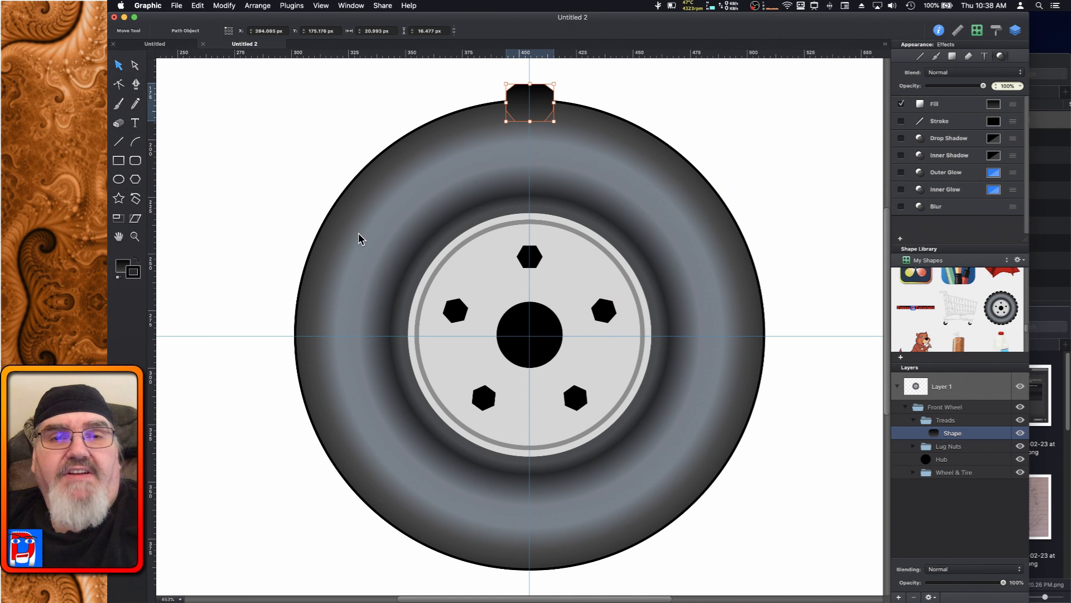
pyautogui.click(958, 408)
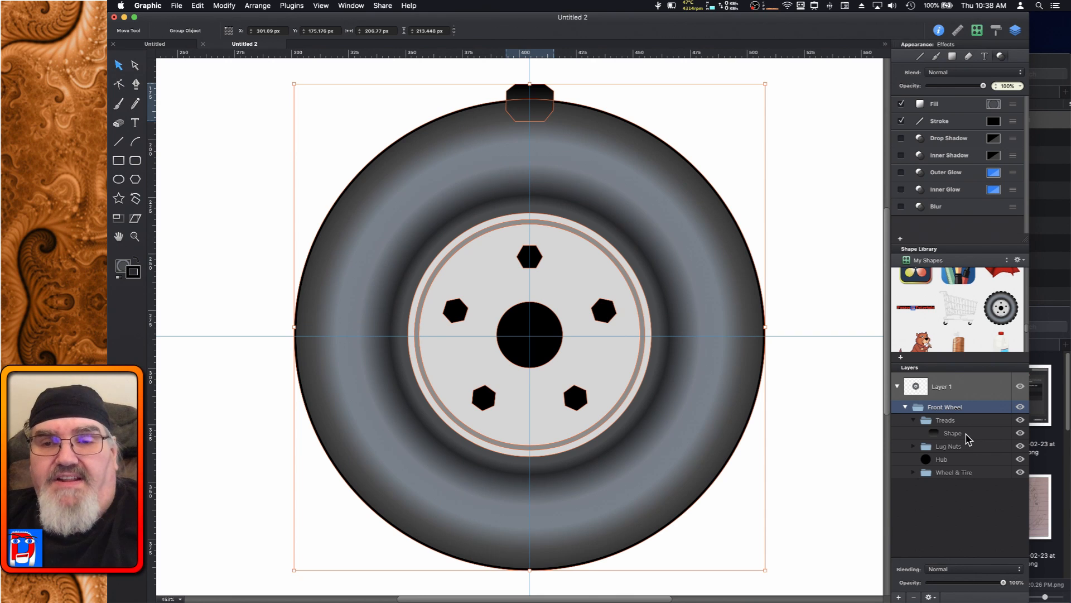
pyautogui.click(929, 475)
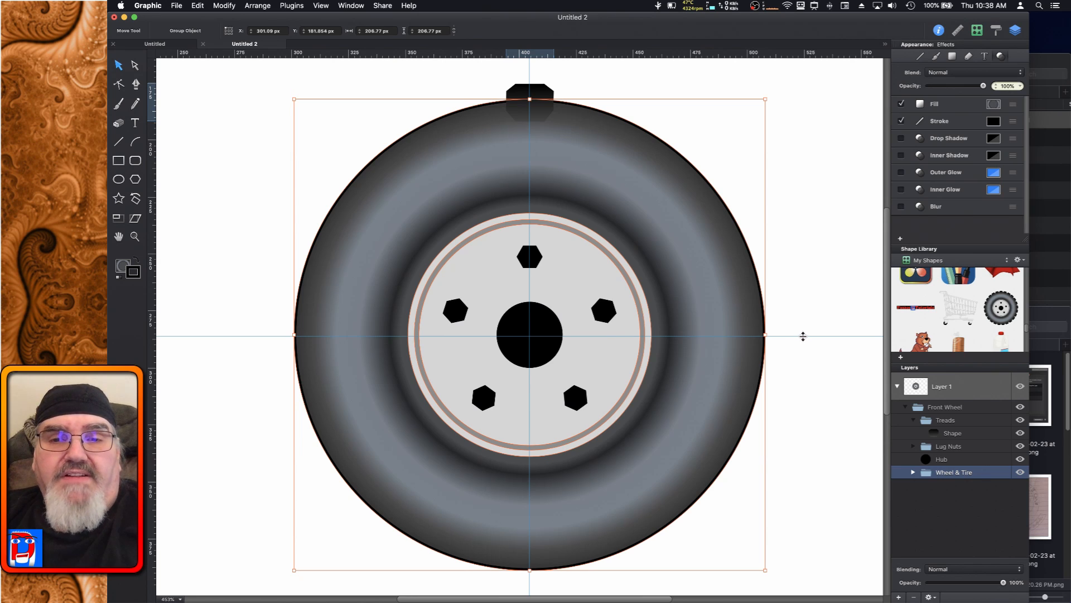
pyautogui.moveTo(803, 335); pyautogui.dragTo(803, 335)
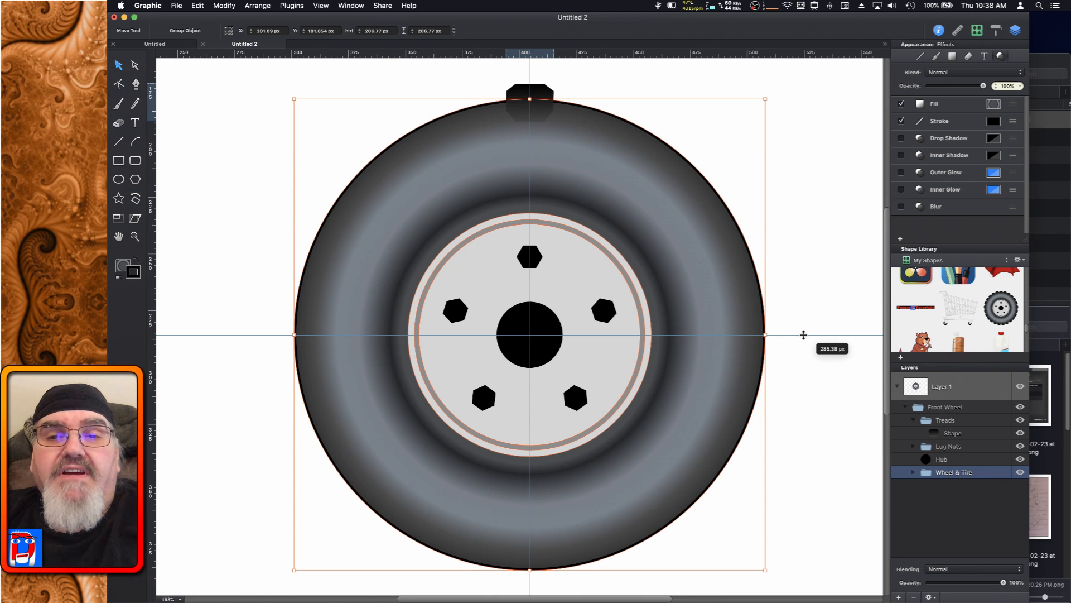
pyautogui.moveTo(803, 335); pyautogui.dragTo(803, 334)
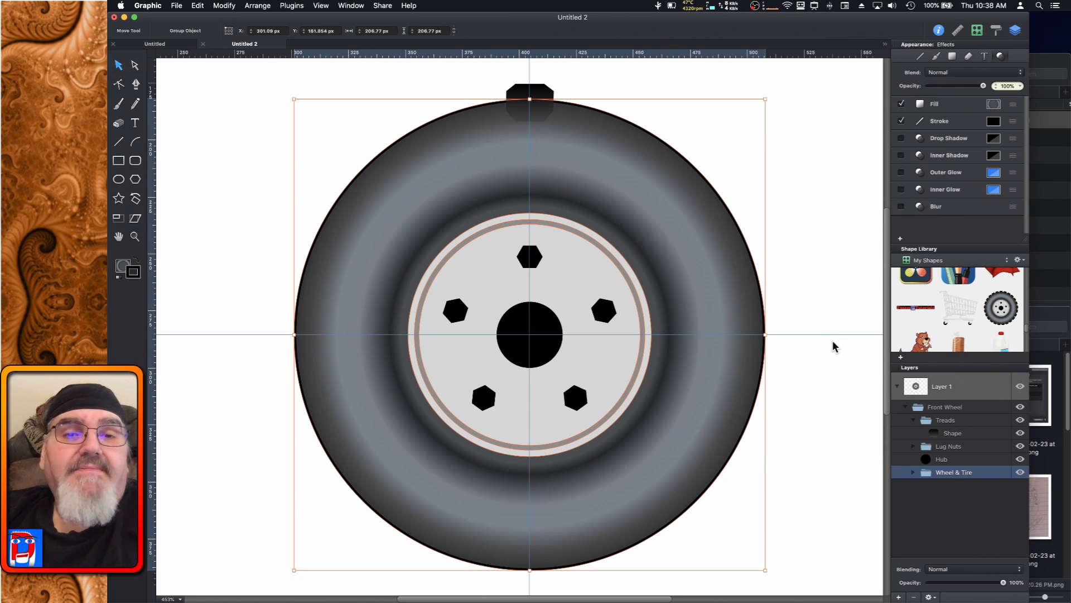
# - Prepare the tread shape for rotation about the guide intersection at the hub center, with an angle of 14.4°
pyautogui.click(960, 434)
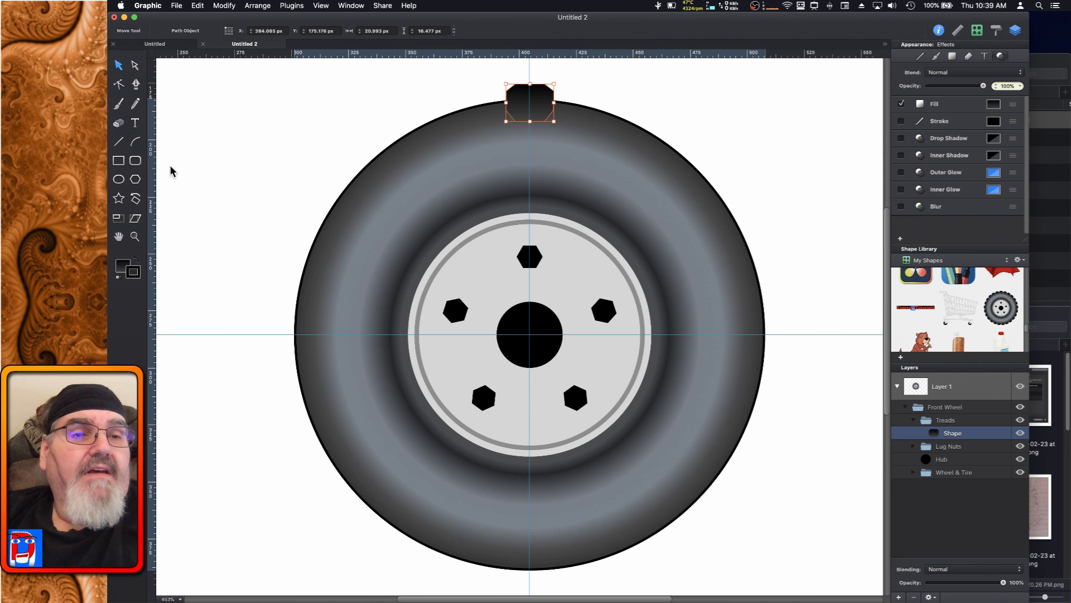
pyautogui.click(135, 198)
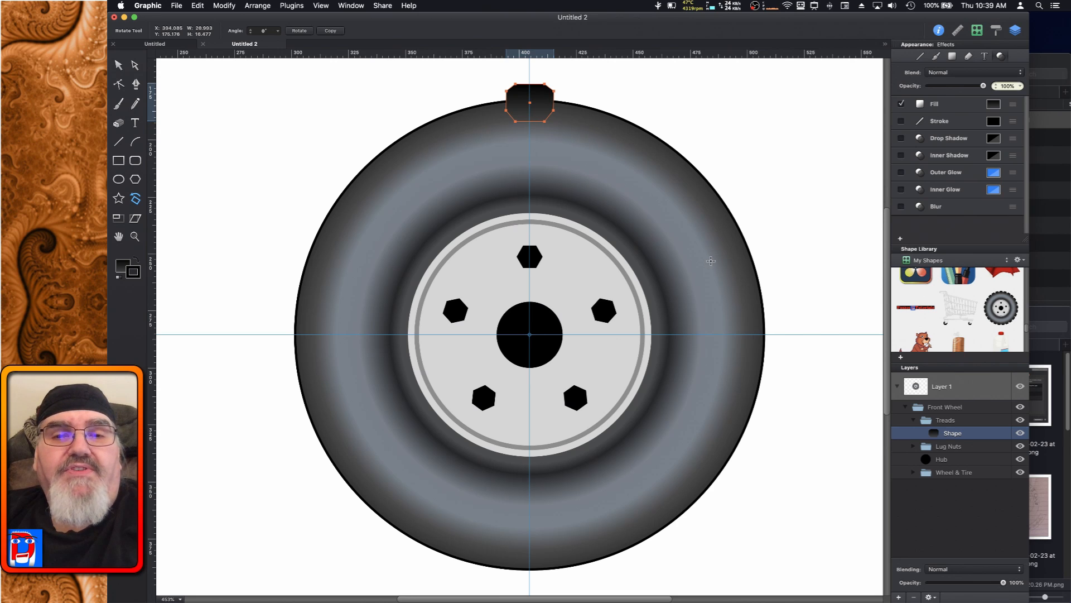
pyautogui.click(264, 30)
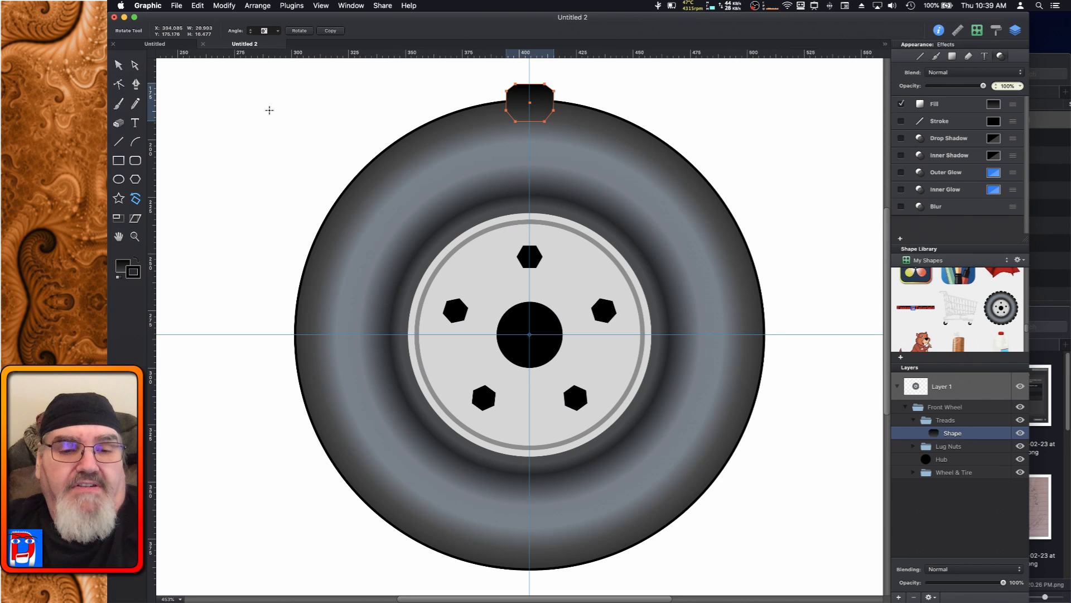
pyautogui.write('1')
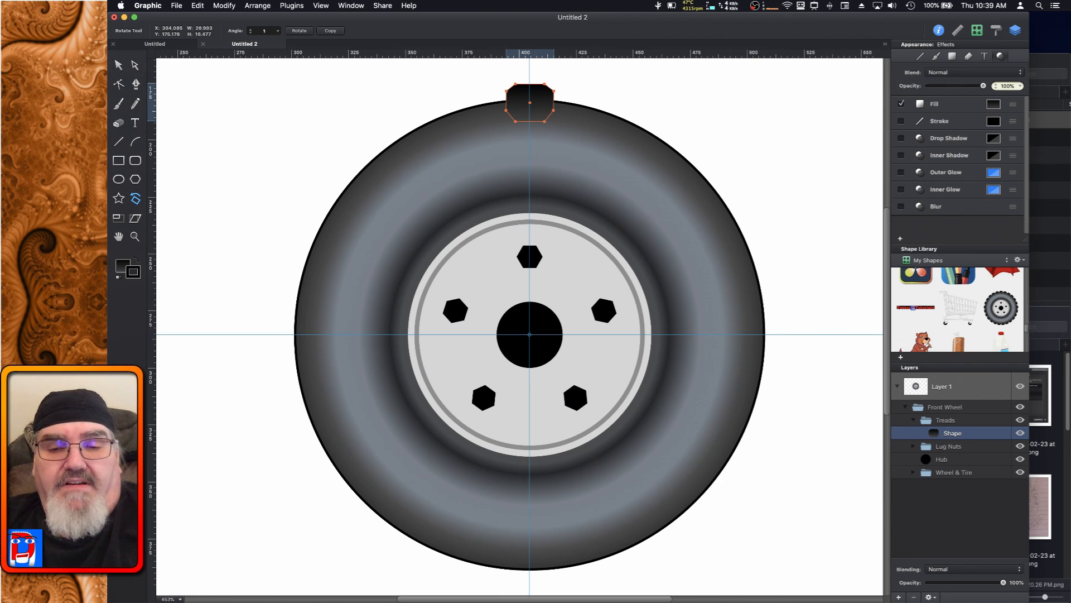
pyautogui.write('4.4')
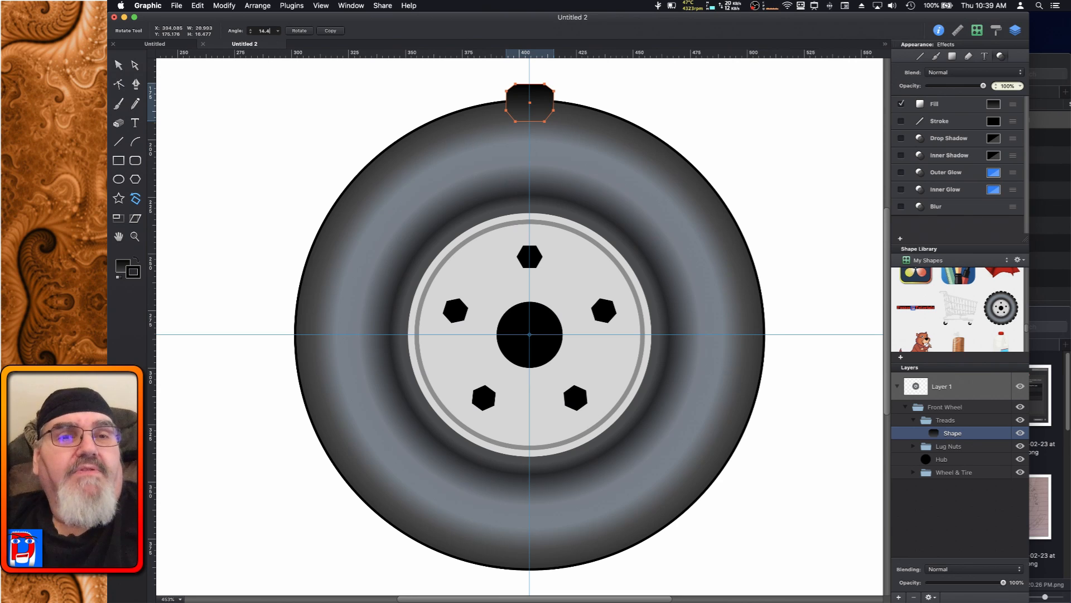
pyautogui.press('Return')
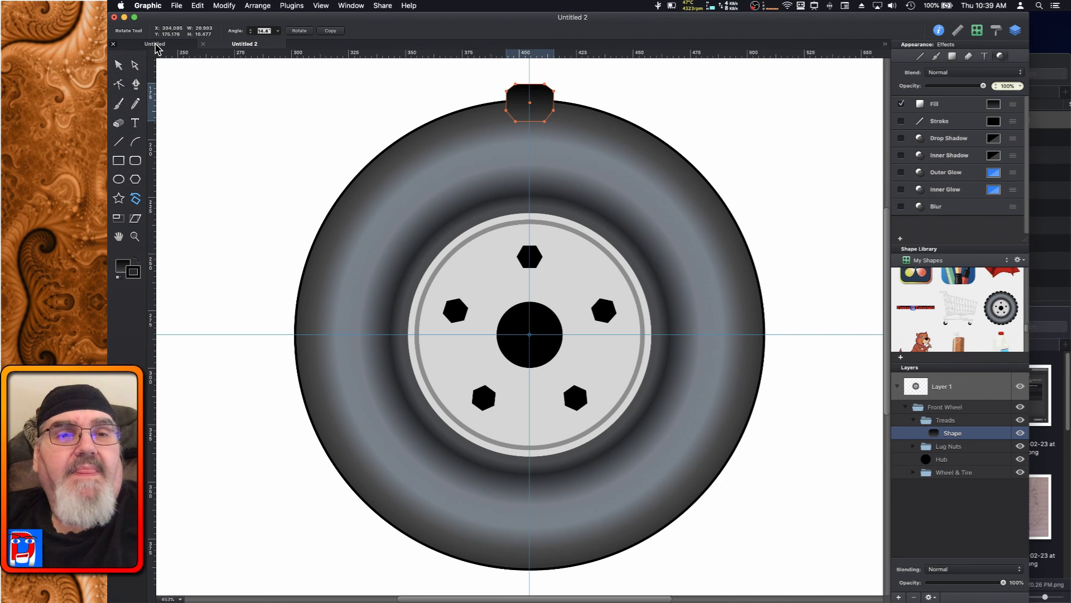
# - Make 24 successive rotated copies of the tread at 14.4° intervals to complete the ring around the tire
pyautogui.click(331, 31)
pyautogui.click(335, 32)
pyautogui.click(335, 32)
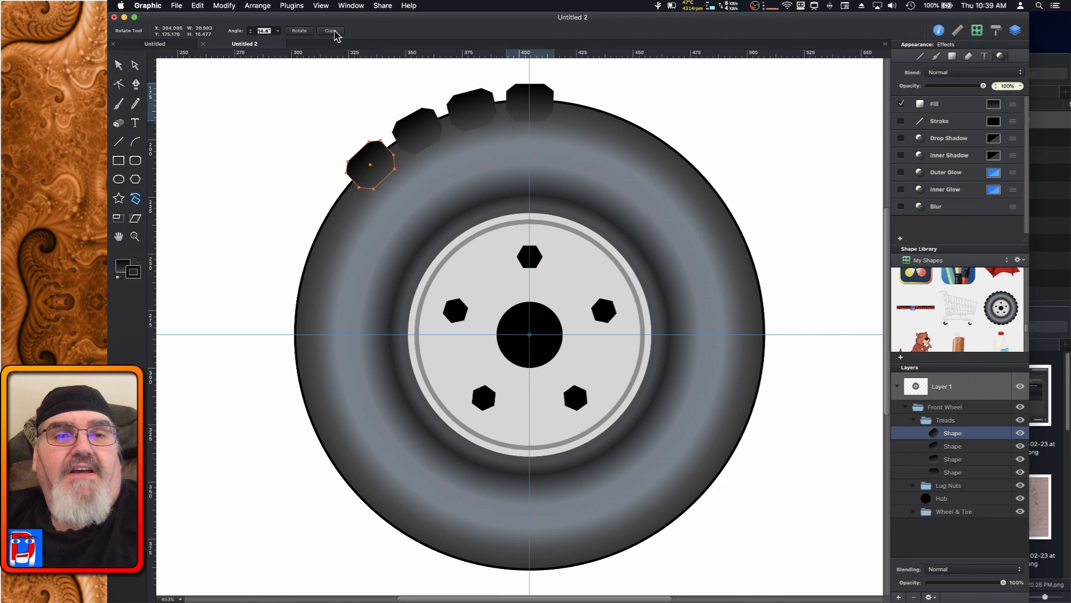
pyautogui.click(335, 32)
pyautogui.click(334, 32)
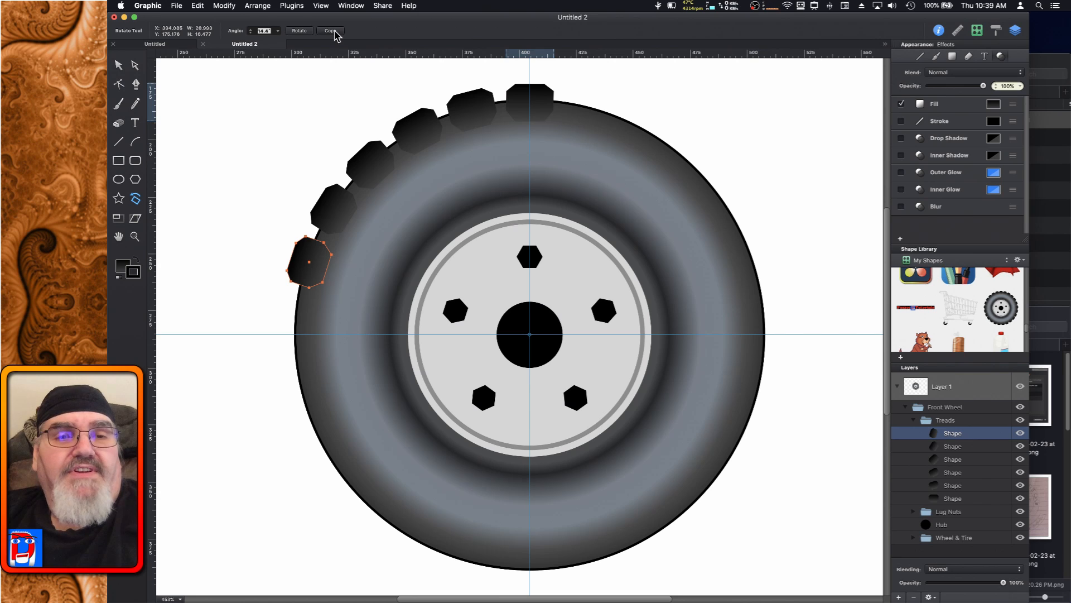
pyautogui.click(335, 32)
pyautogui.click(335, 32)
pyautogui.click(335, 31)
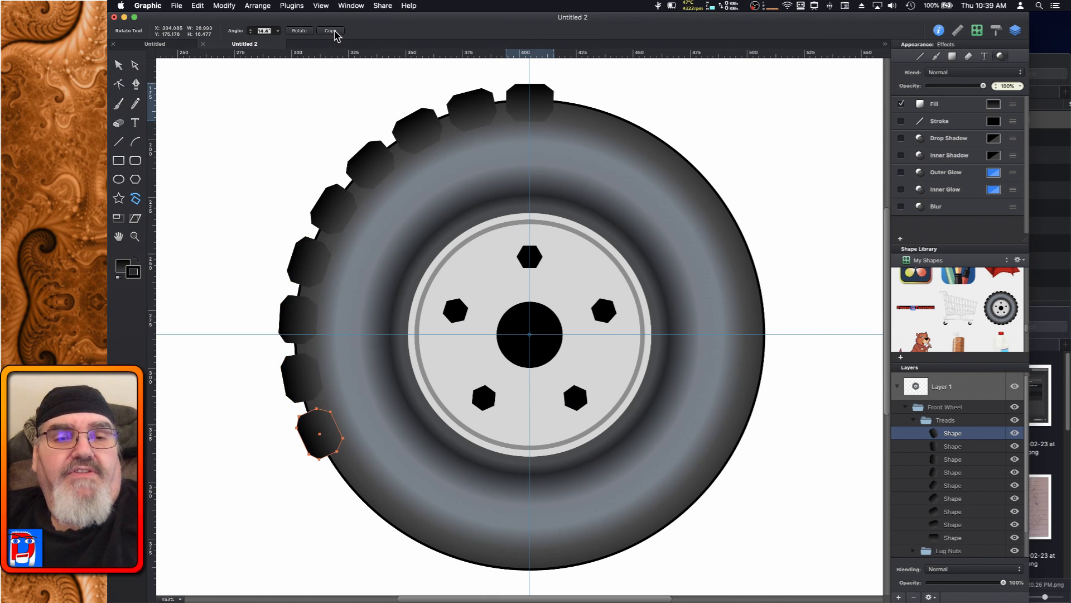
pyautogui.click(334, 32)
pyautogui.click(334, 32)
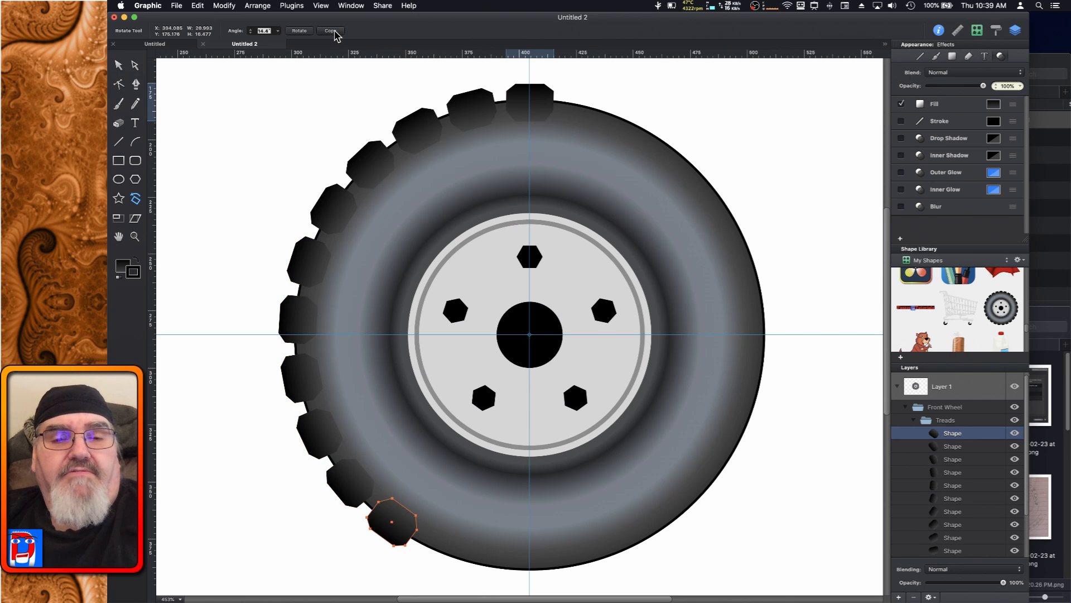
pyautogui.click(335, 31)
pyautogui.click(334, 32)
pyautogui.click(334, 32)
pyautogui.click(334, 32)
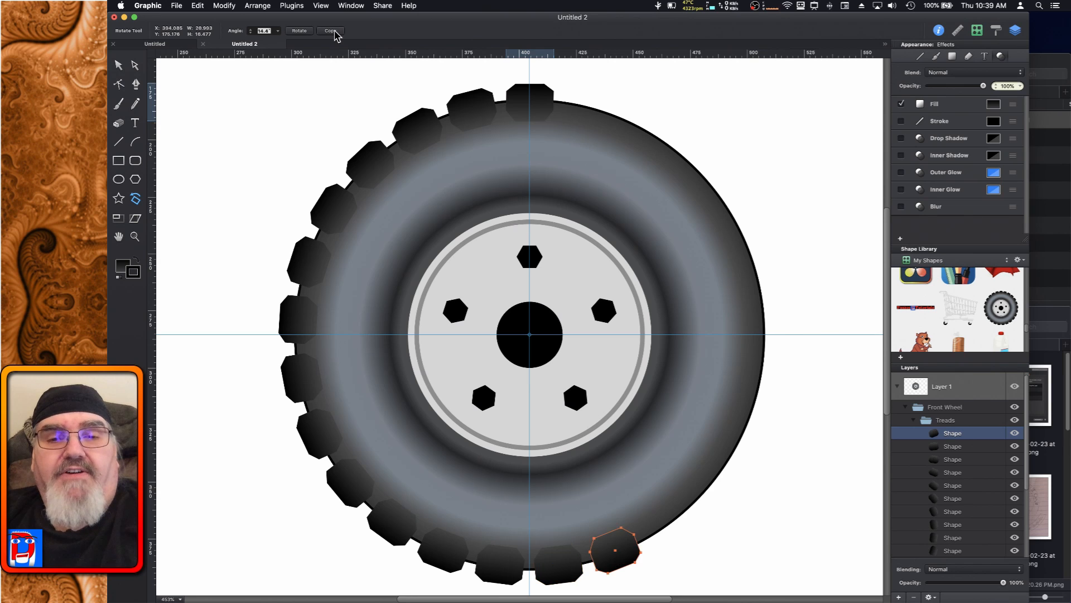
pyautogui.click(334, 32)
pyautogui.click(335, 31)
pyautogui.click(335, 32)
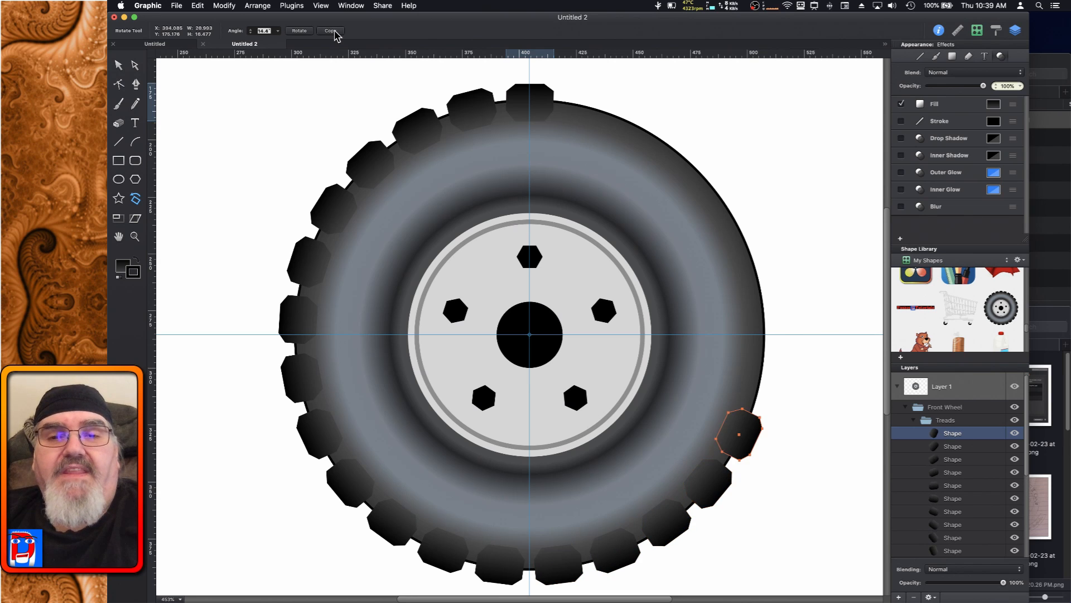
pyautogui.click(335, 32)
pyautogui.click(335, 32)
pyautogui.click(335, 32)
pyautogui.click(335, 32)
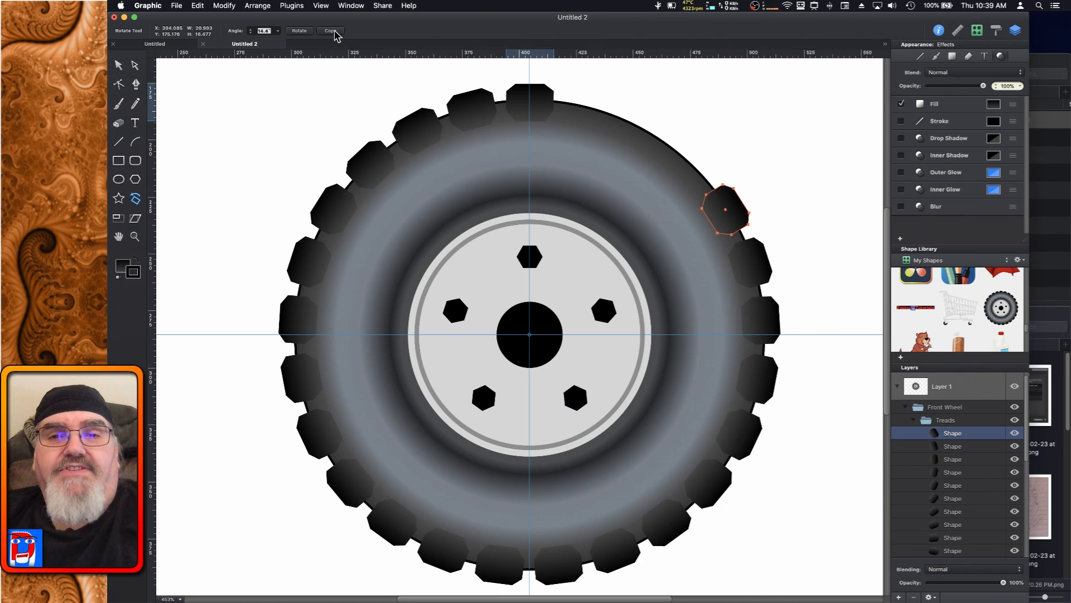
pyautogui.click(335, 32)
pyautogui.click(335, 32)
pyautogui.click(335, 32)
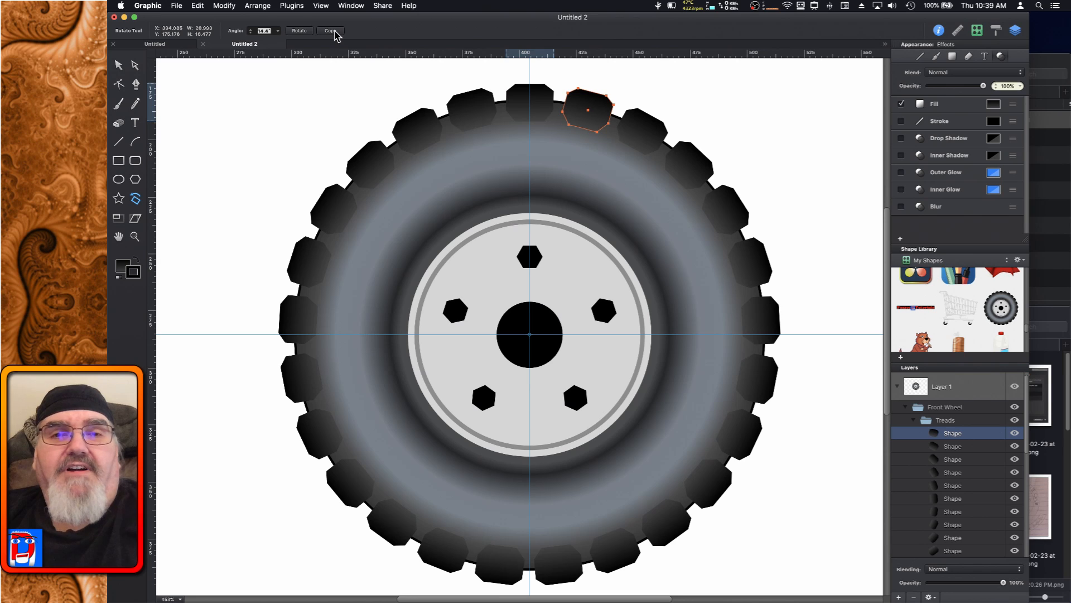